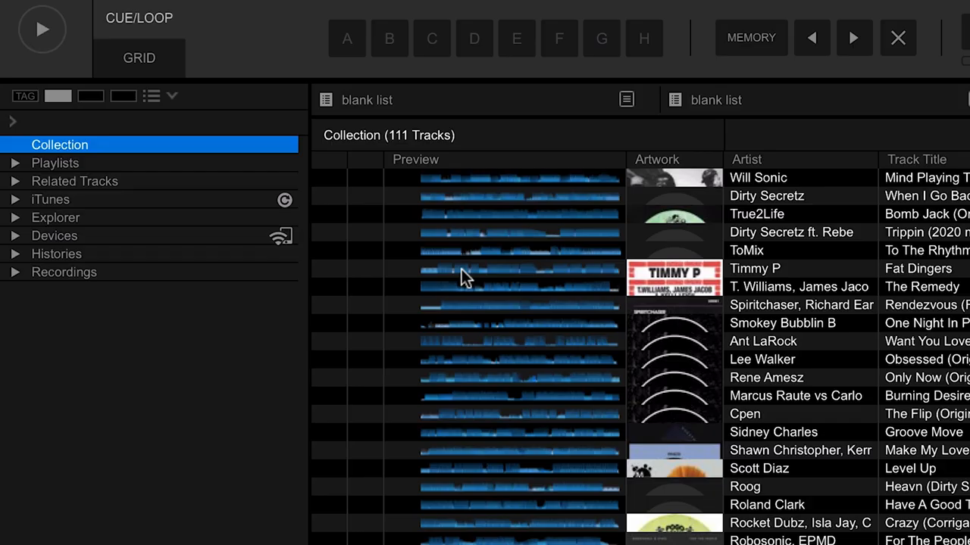
Step: Create a new playlist named Demo
click(170, 163)
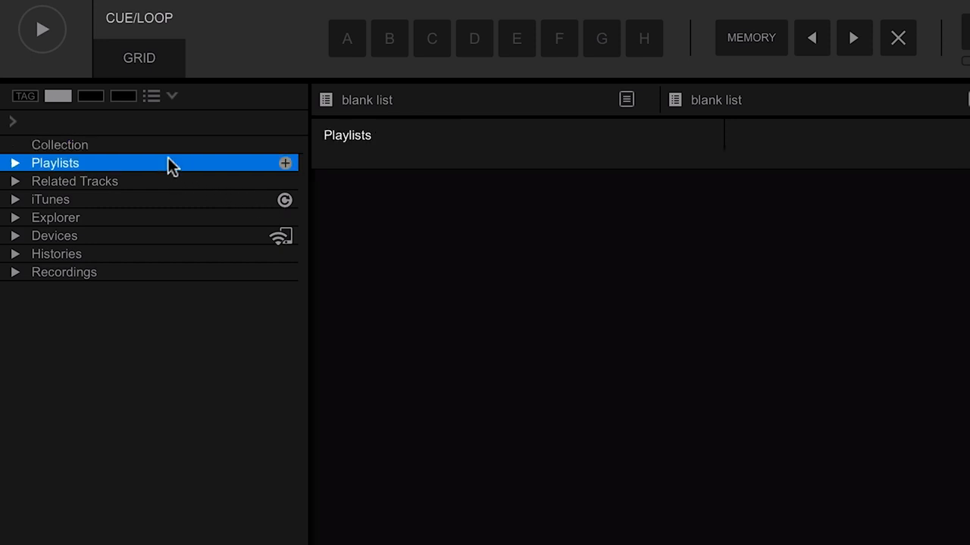
click(285, 163)
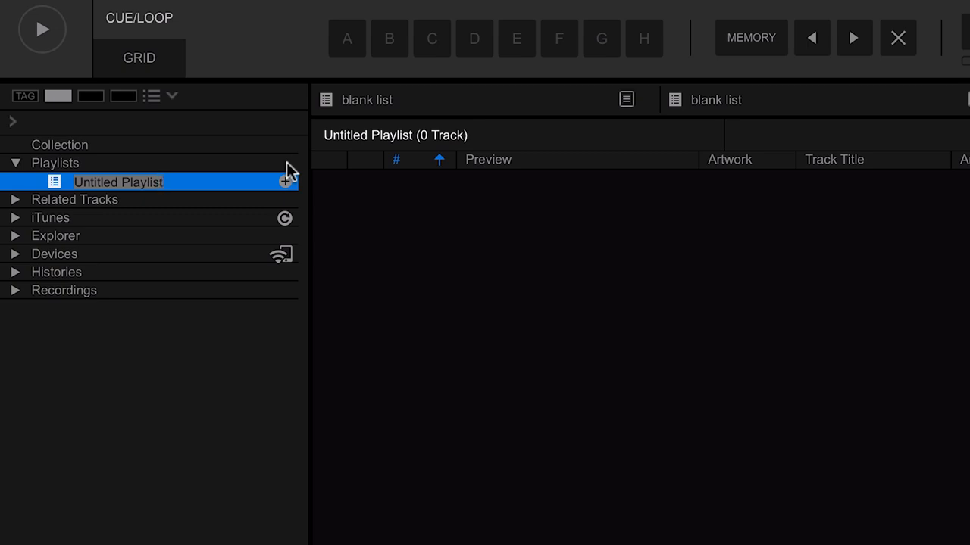
text(Demo)
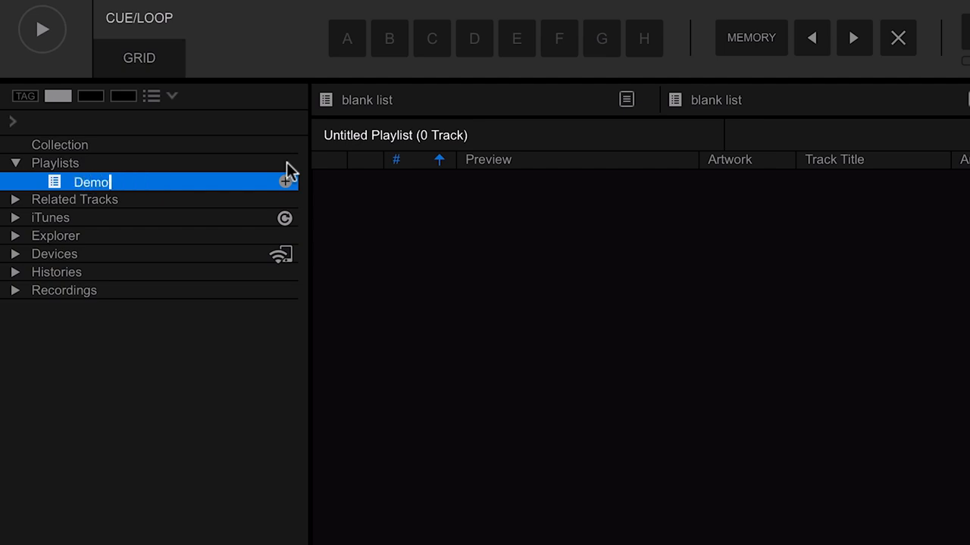
key(Return)
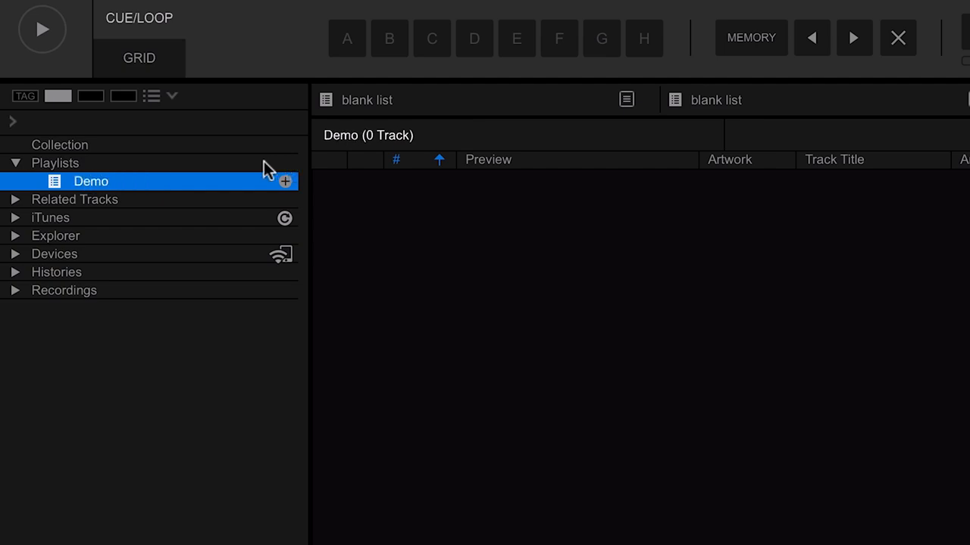
Step: Add the first collection track, "Mind Playing Tricks On" by Will Sonic, to the Demo playlist and open that playlist
click(106, 142)
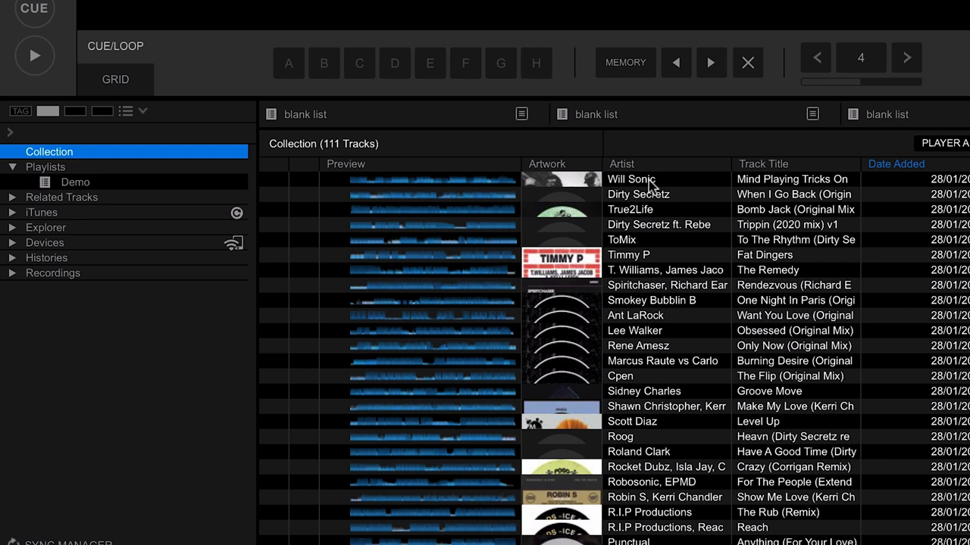
drag(650, 185, 115, 181)
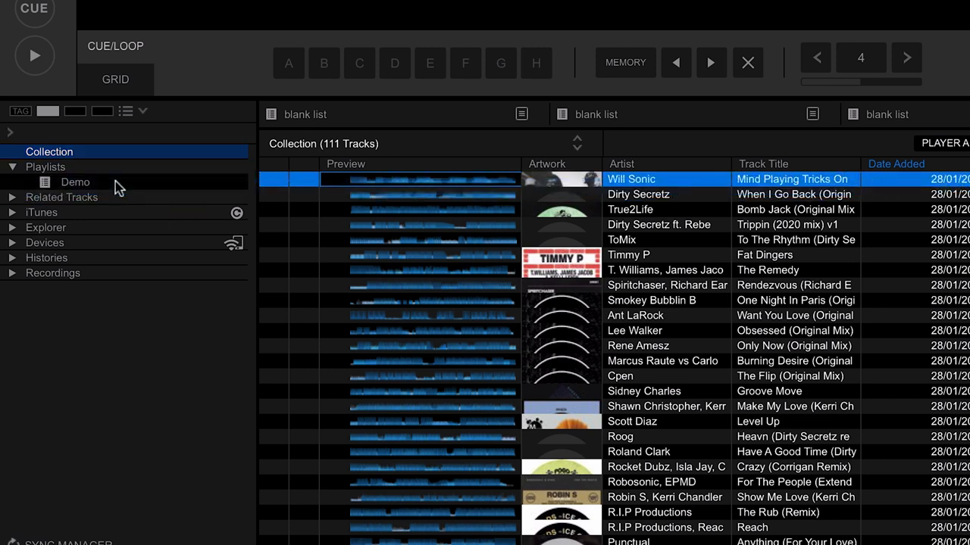
click(115, 181)
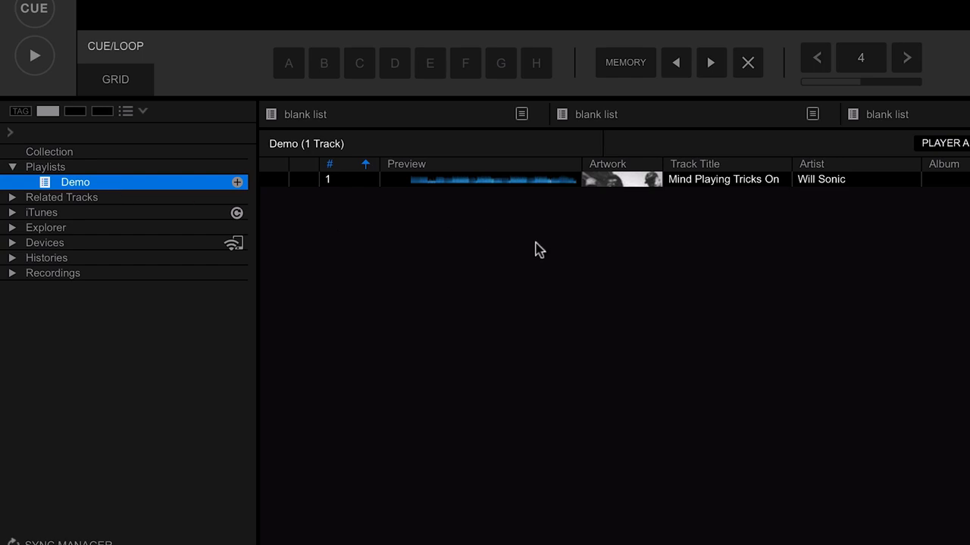
Step: Preview the collection tracks "When I Go Back", "Trippin (2020 mix) v1" and "Fat Dingers" from their waveforms
click(84, 152)
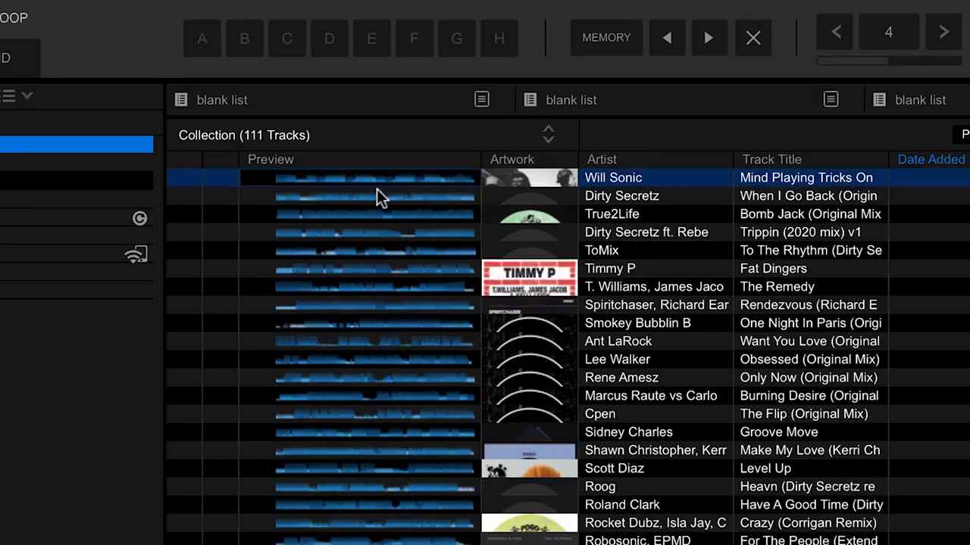
click(324, 201)
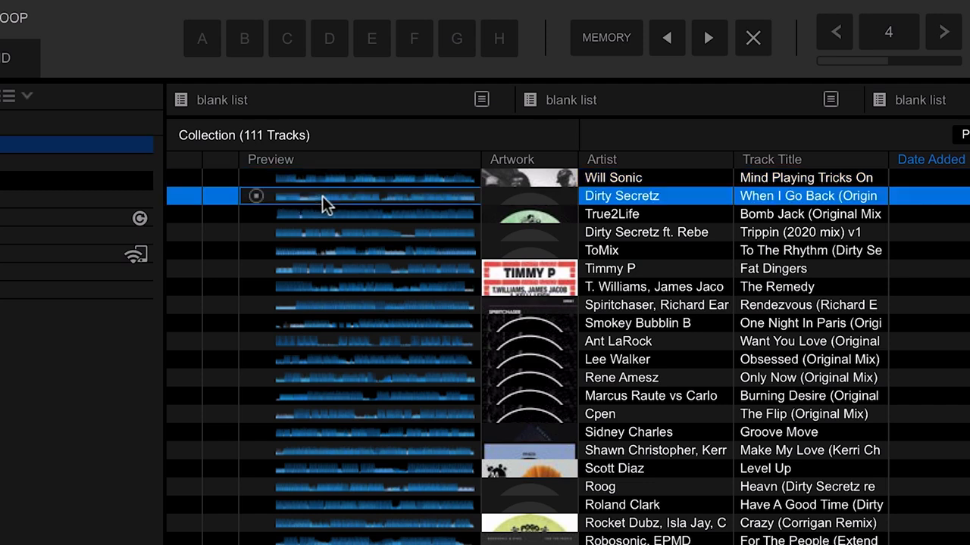
click(365, 195)
click(355, 228)
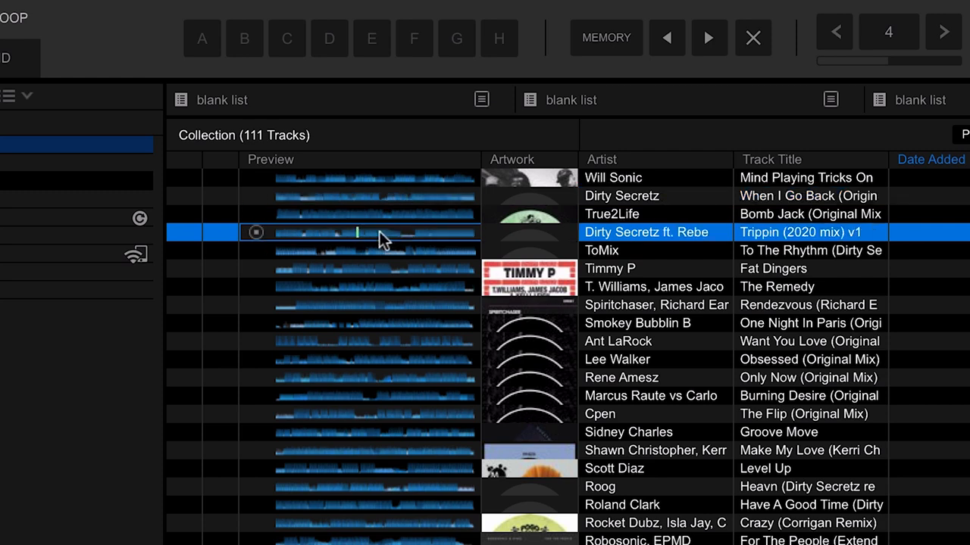
click(254, 271)
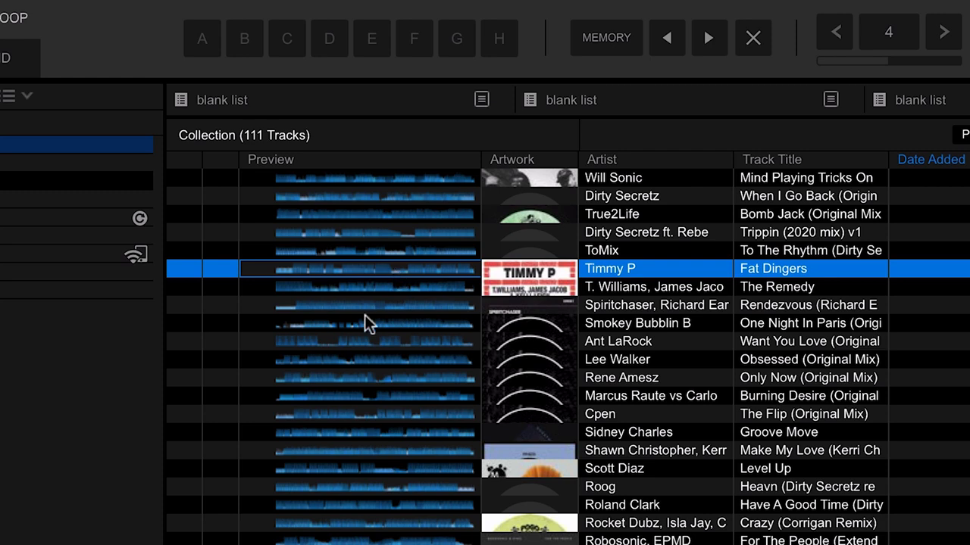
Step: Add the consecutive collection tracks from "The Remedy" through "Burning Desire" to the Demo playlist
click(651, 287)
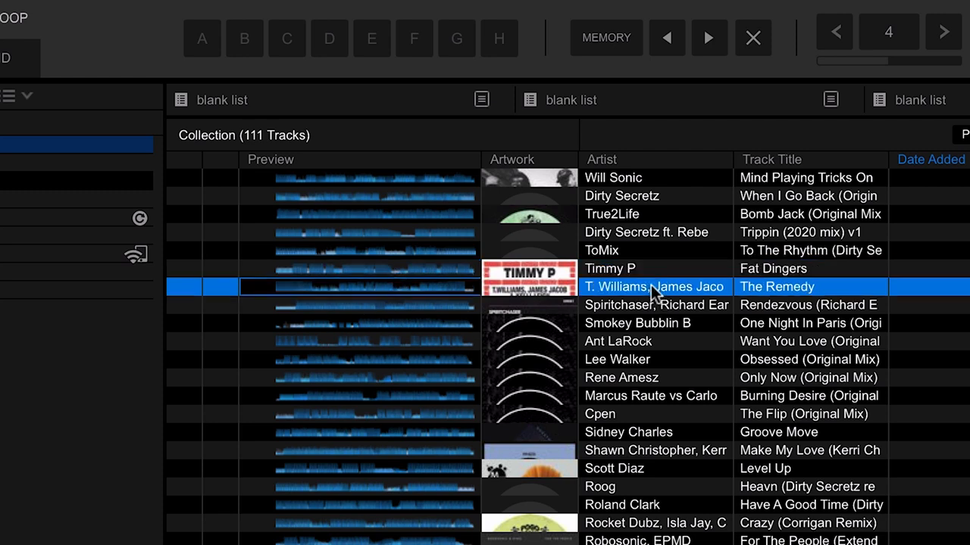
shift+click(649, 395)
drag(631, 286, 0, 177)
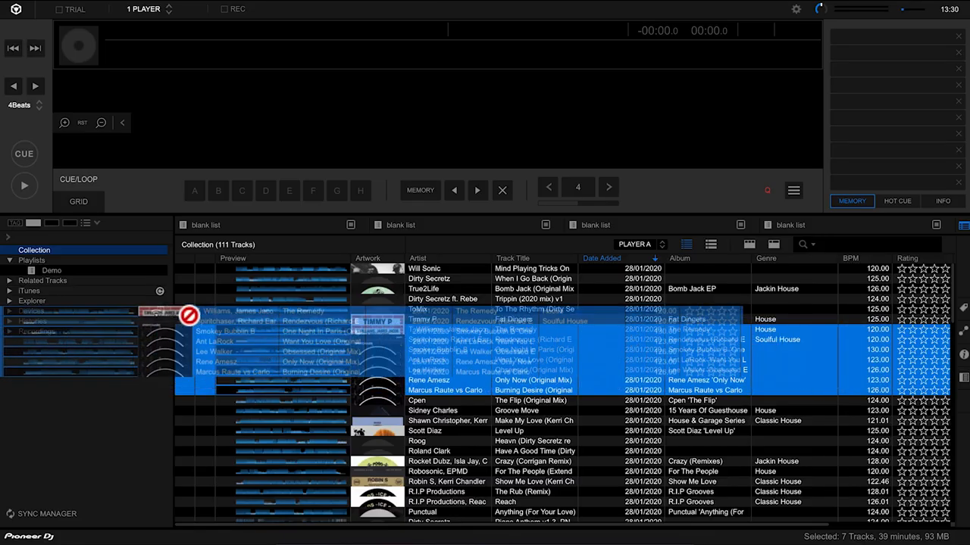
drag(80, 268, 79, 270)
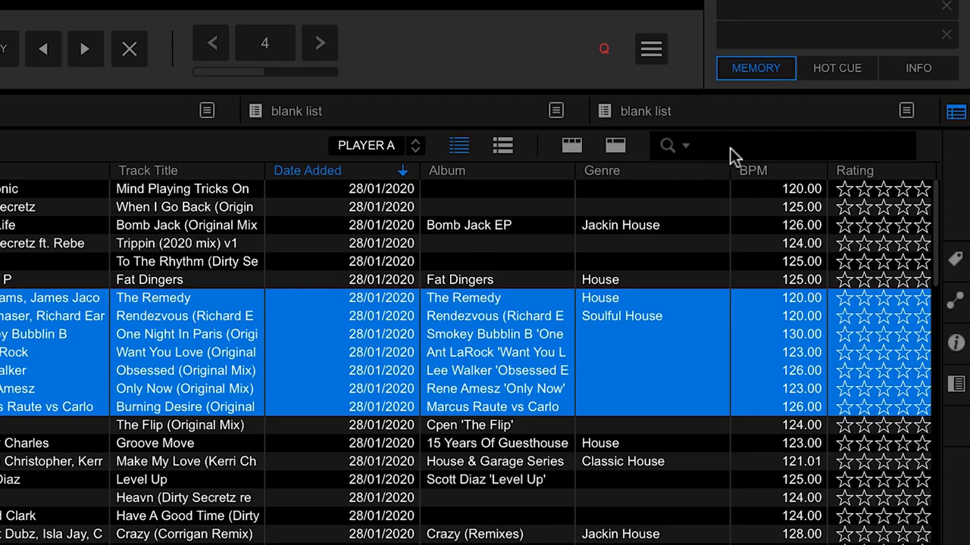
Step: Search the collection for "Dirty Secretz" and add "When I Go Back" to the Demo playlist, skipping duplicates
click(730, 148)
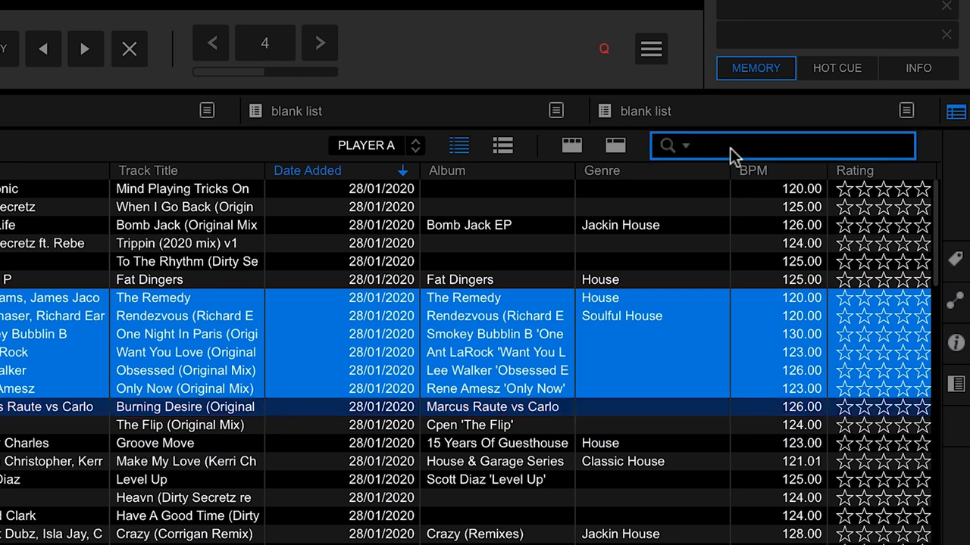
text(Dirty Secretz)
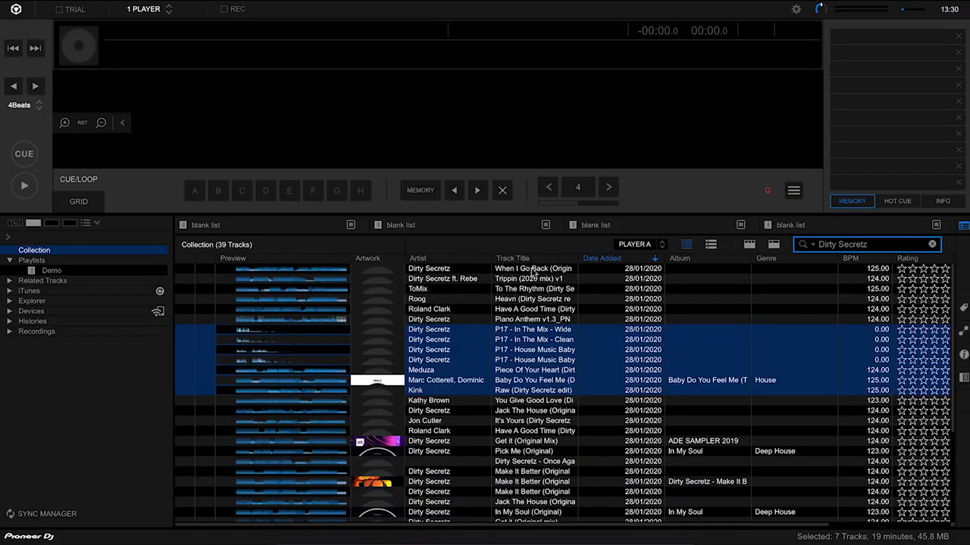
click(550, 269)
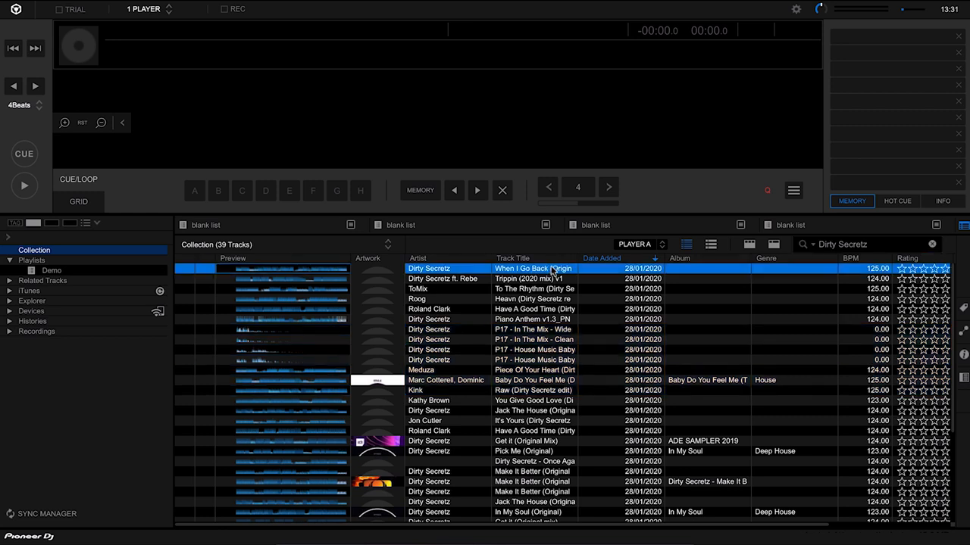
drag(552, 271, 76, 272)
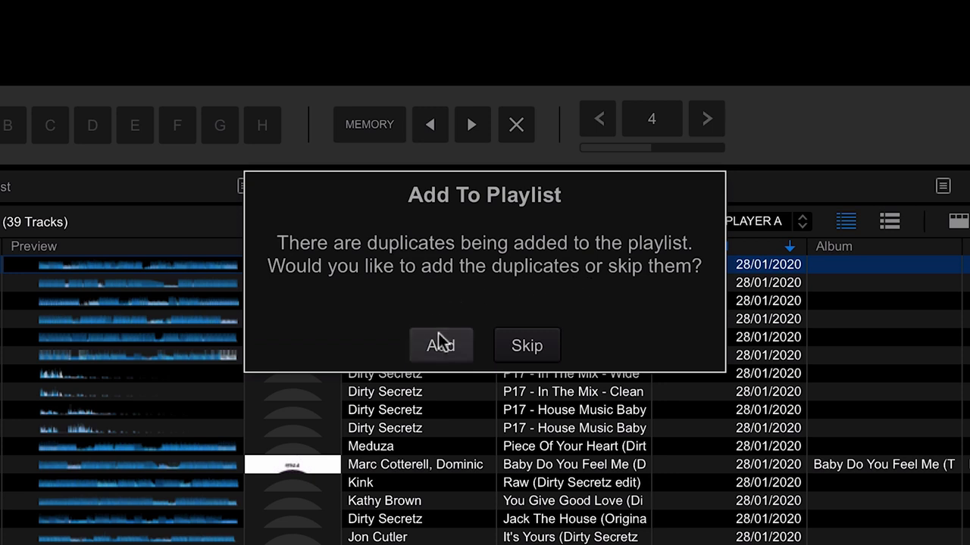
click(537, 345)
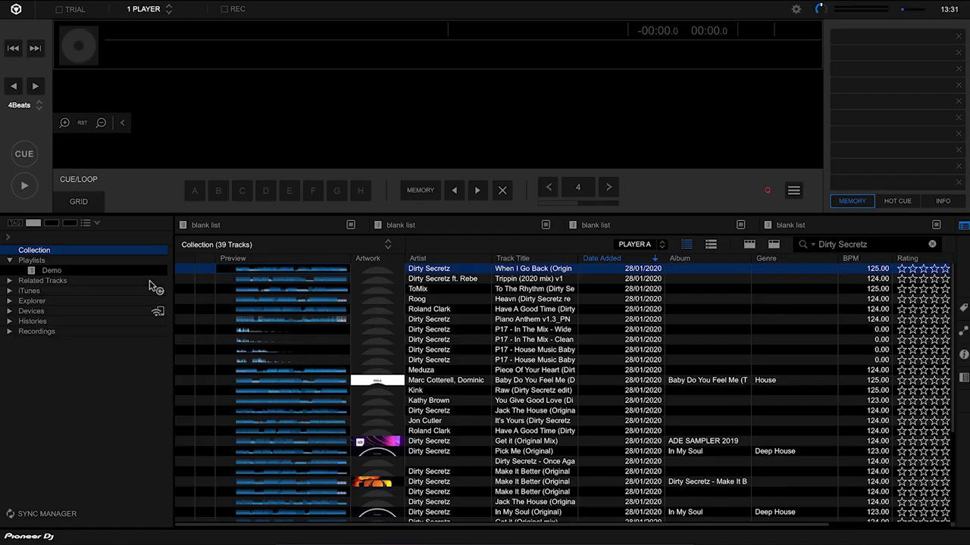
Step: Reorder the Demo playlist by moving "Want You Love" to position 1, "Only Now" to 4, and "When I Go Back" to 2
click(50, 271)
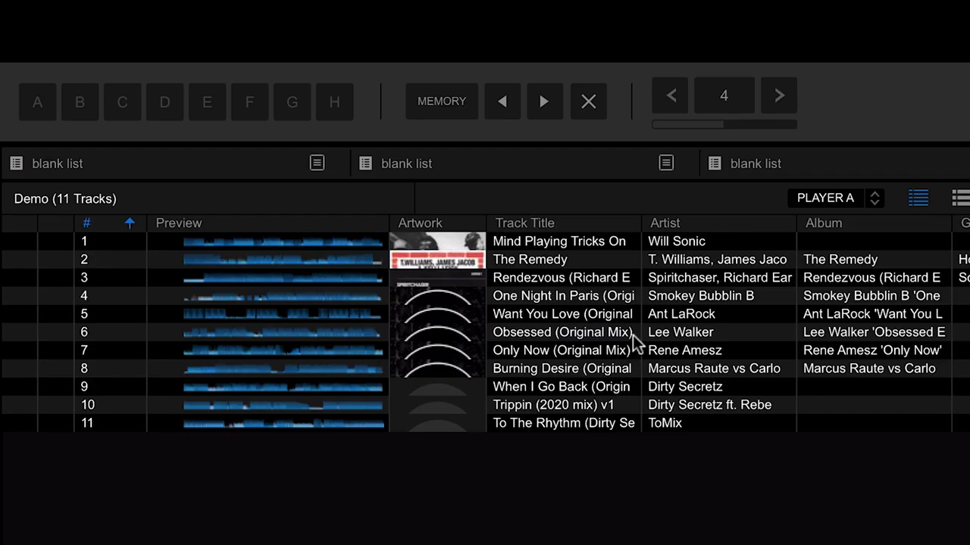
click(564, 315)
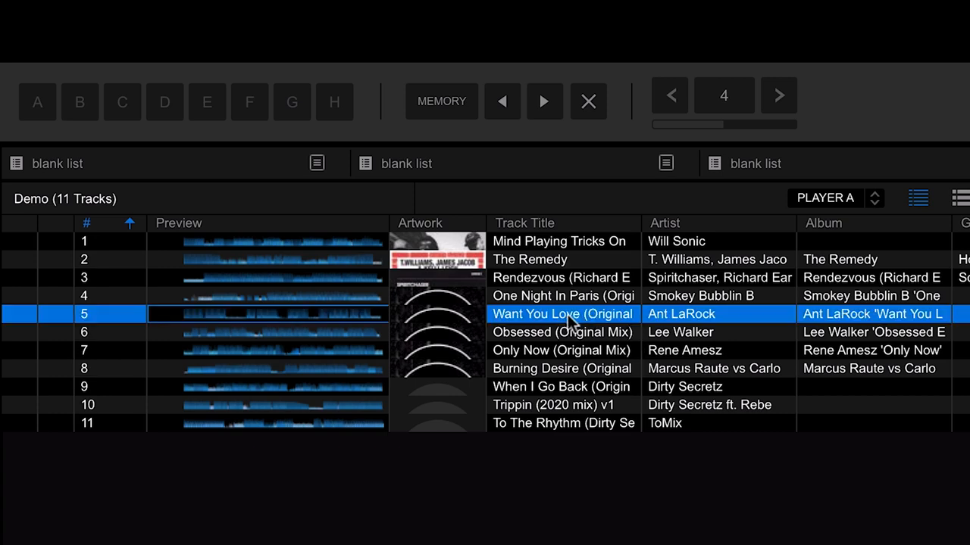
drag(558, 319, 551, 227)
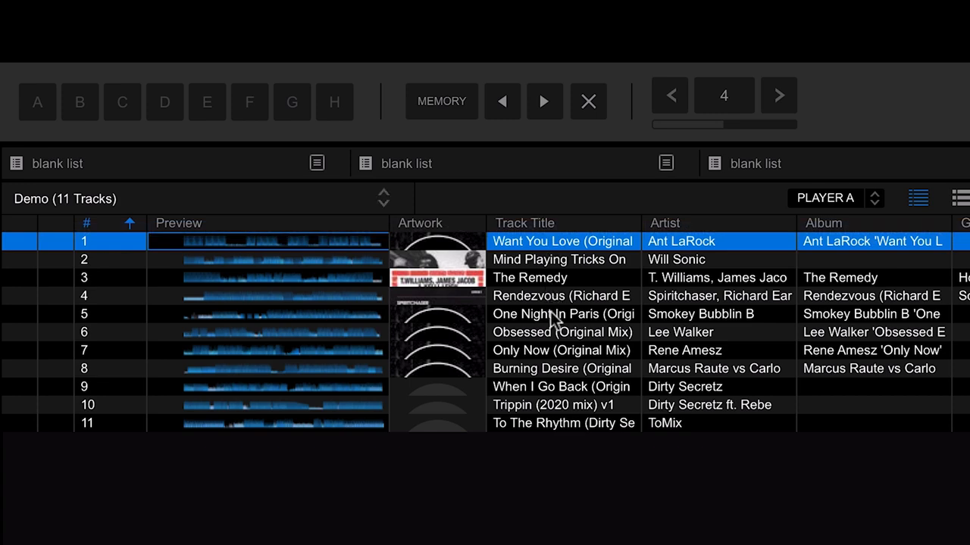
click(552, 350)
drag(552, 350, 540, 289)
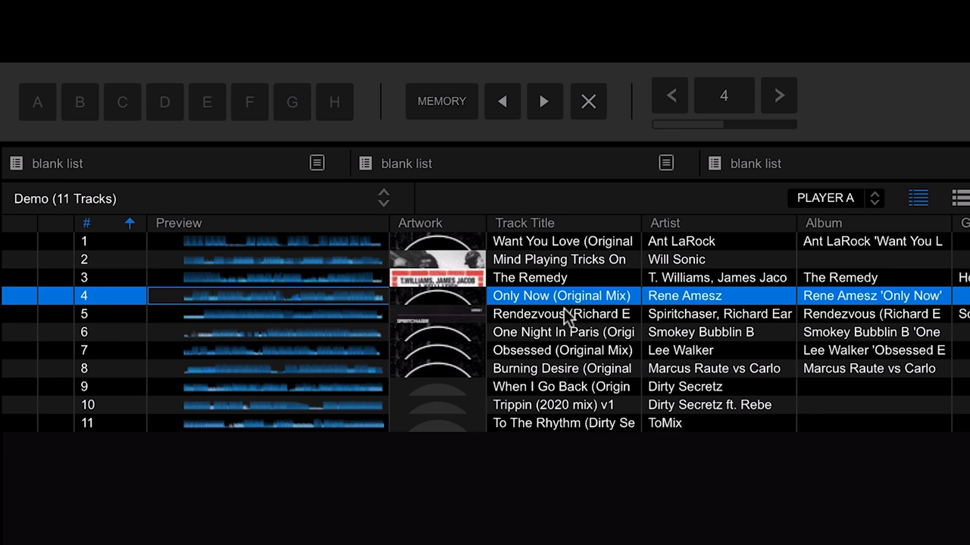
click(580, 388)
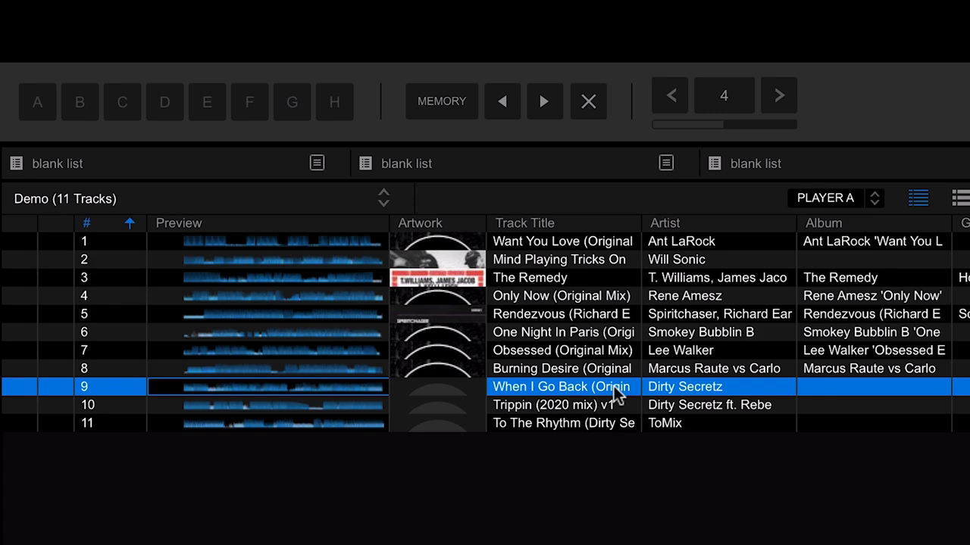
drag(615, 394, 589, 253)
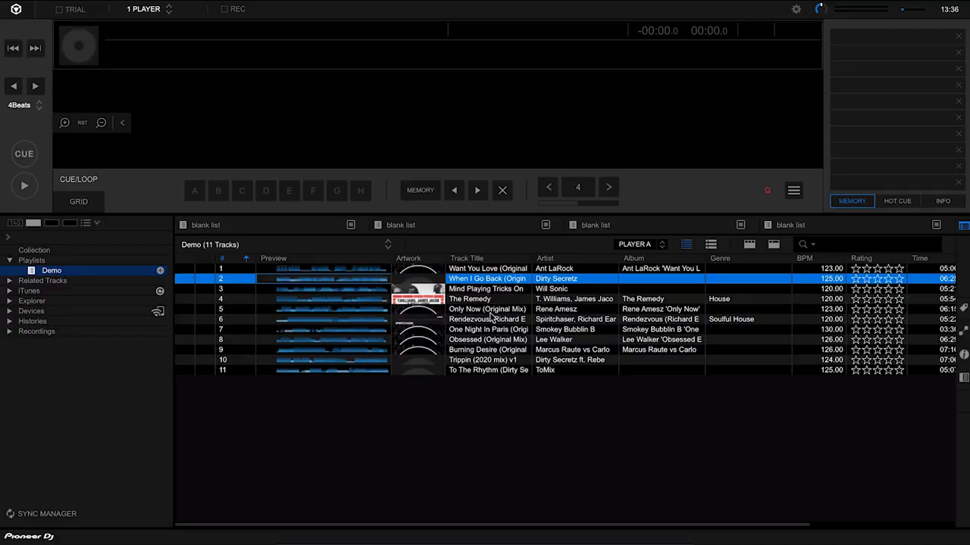
Step: Compare the column layouts of the collection and the Demo playlist, and move the playlist's Artist column ahead of Track Title
click(30, 252)
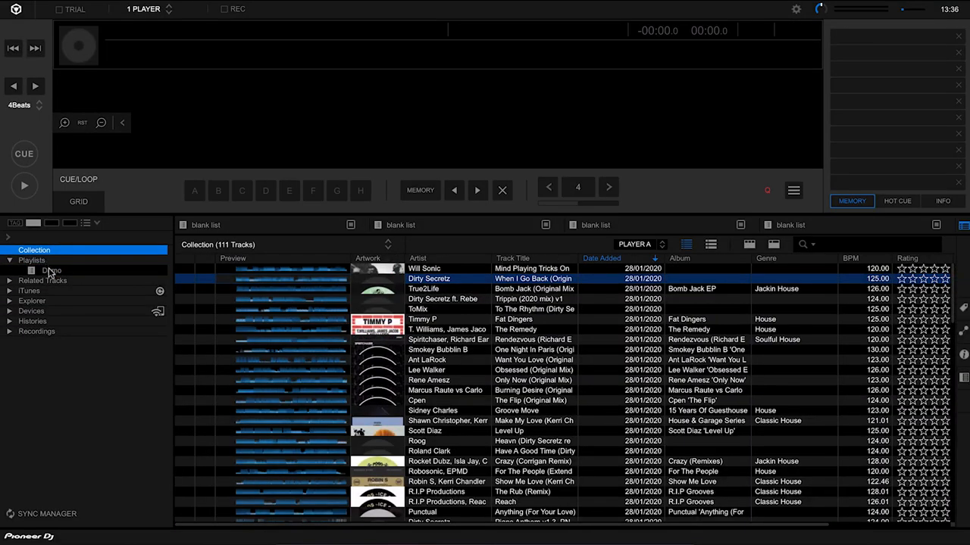
click(50, 271)
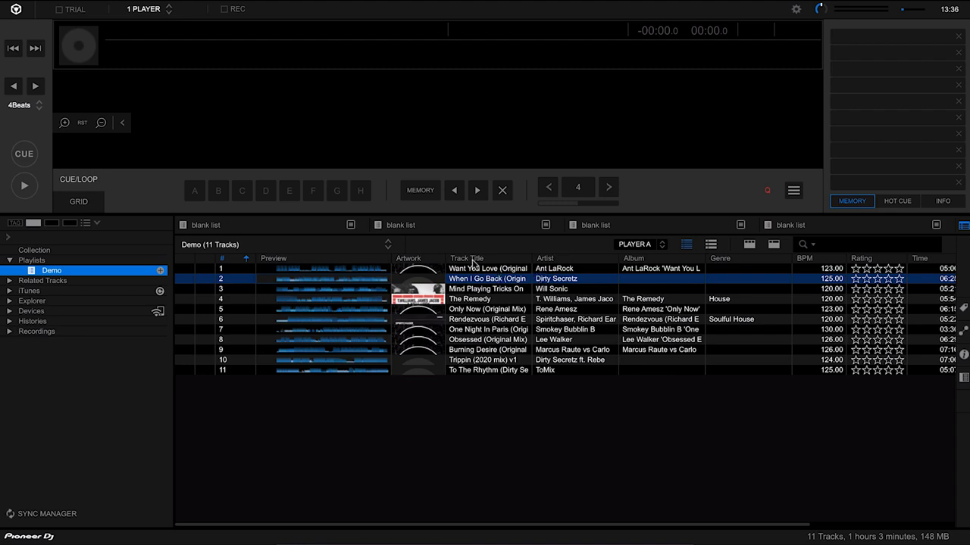
click(69, 253)
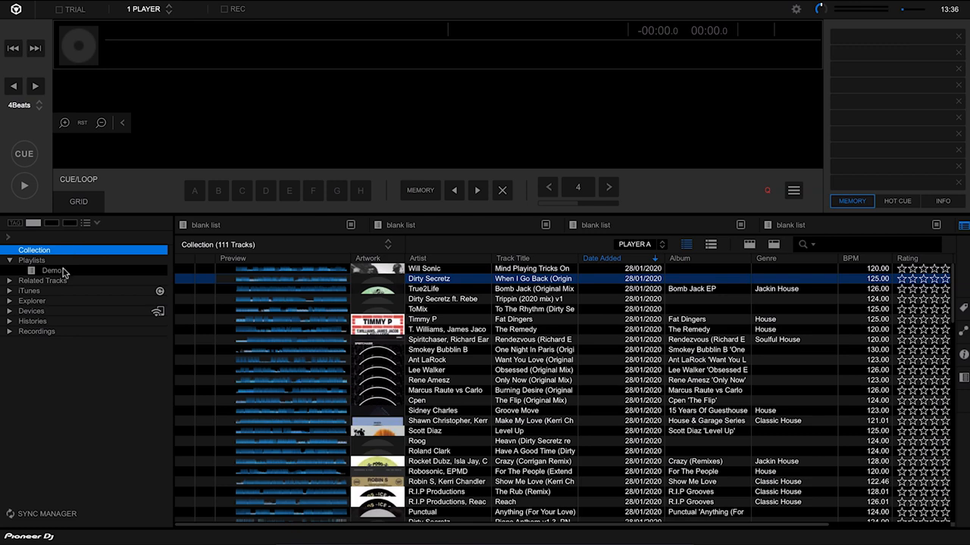
click(62, 272)
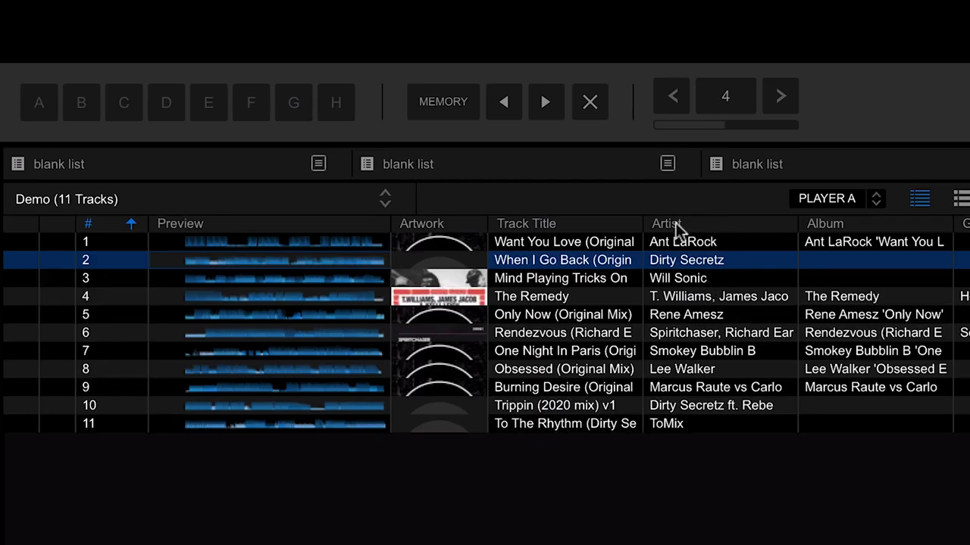
drag(676, 223, 544, 209)
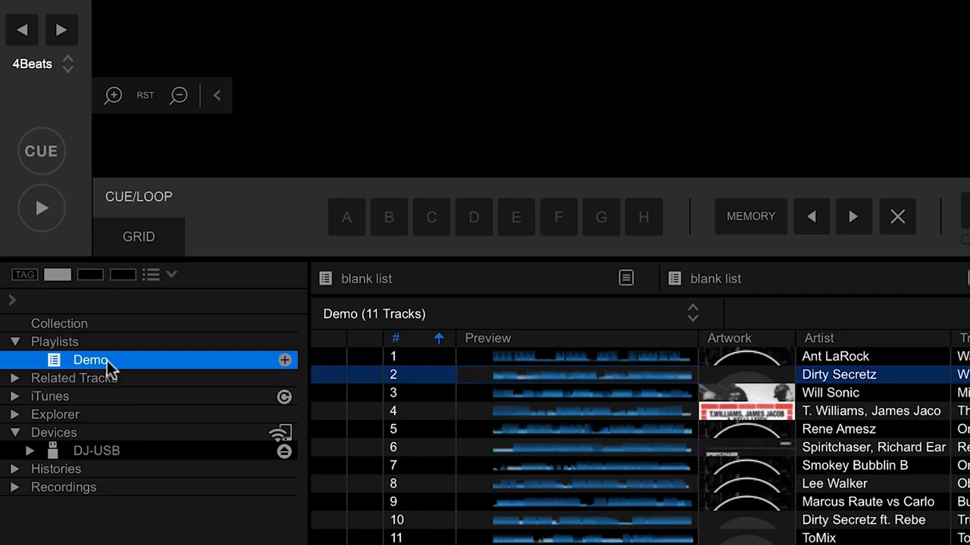
Step: Export the Demo playlist to the DJ-USB device and dismiss the hot cue notice with "Don't ask me again" enabled
right_click(107, 361)
mouse_move(269, 74)
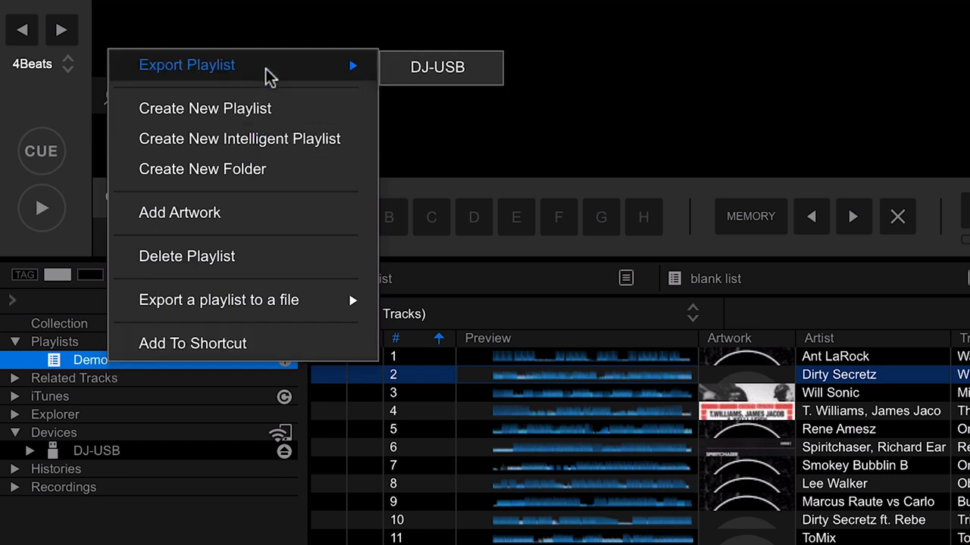
click(486, 73)
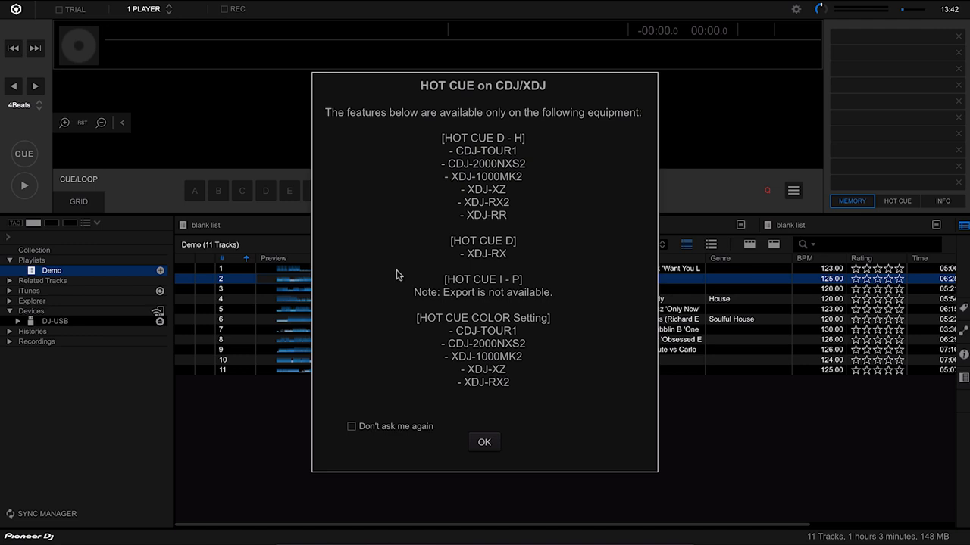
click(385, 429)
click(486, 443)
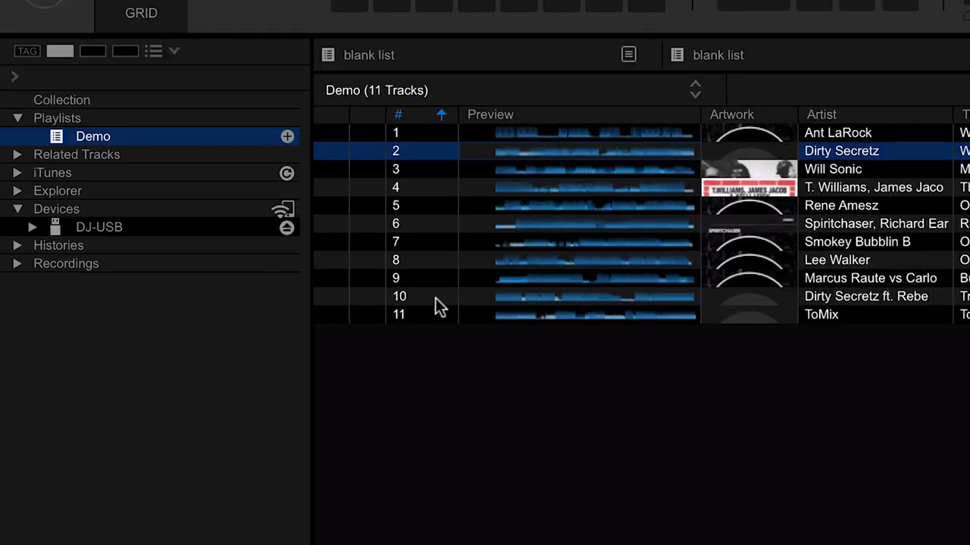
Step: Expand the DJ-USB device and view all the tracks stored on it
click(32, 227)
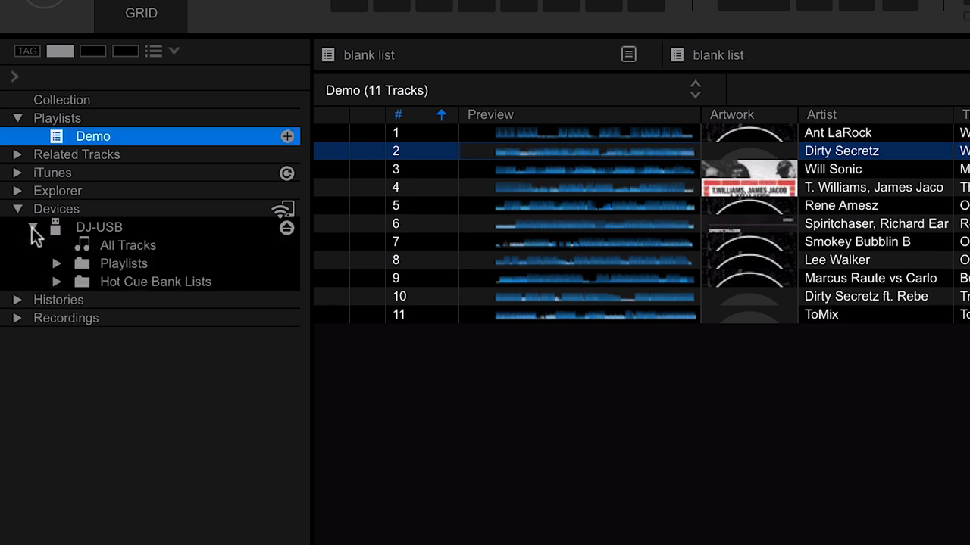
click(148, 249)
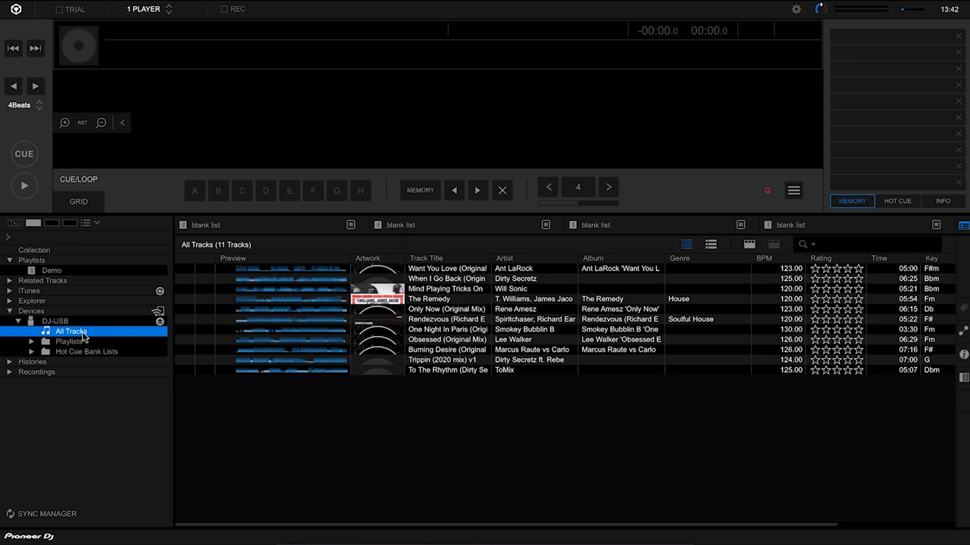
Step: Compare the Demo playlist stored on DJ-USB with the rekordbox Demo playlist and view the options for exporting it
click(32, 342)
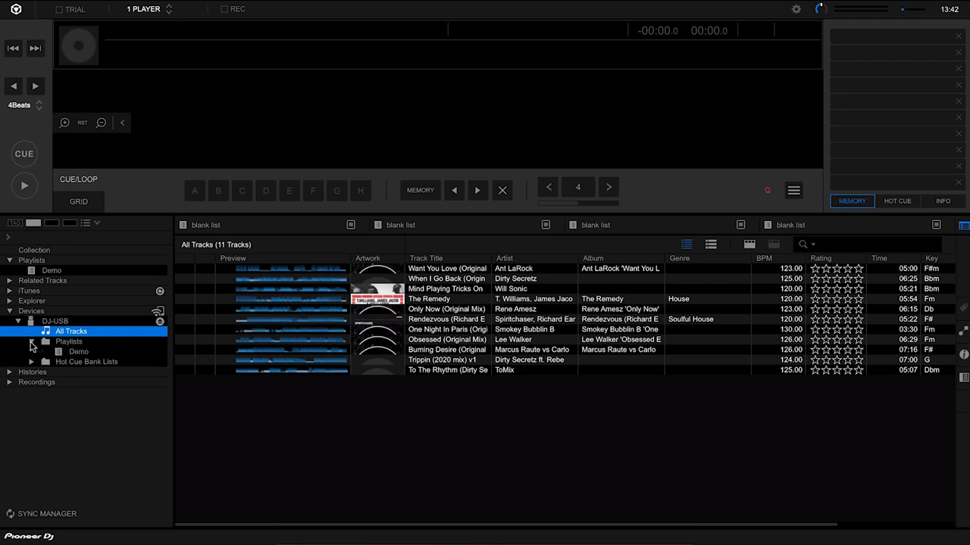
click(77, 352)
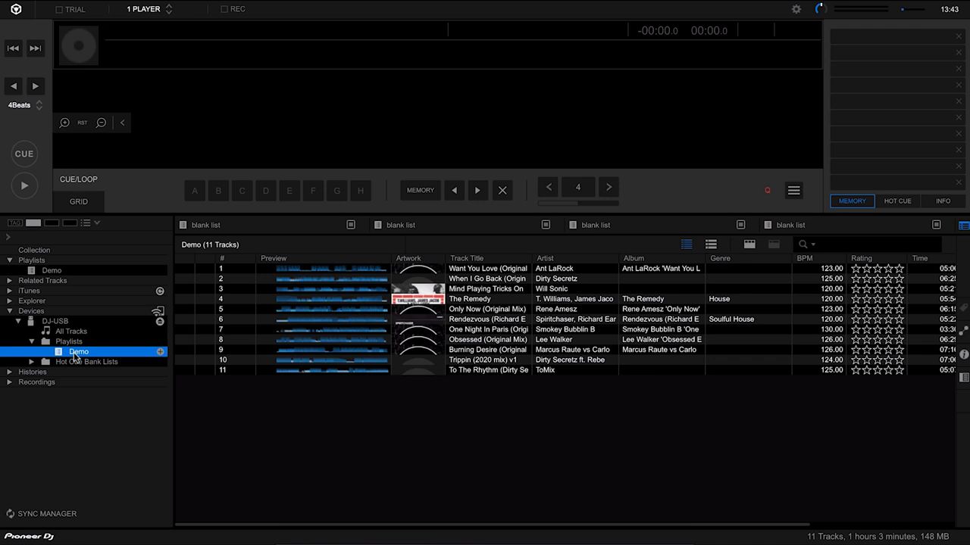
click(58, 271)
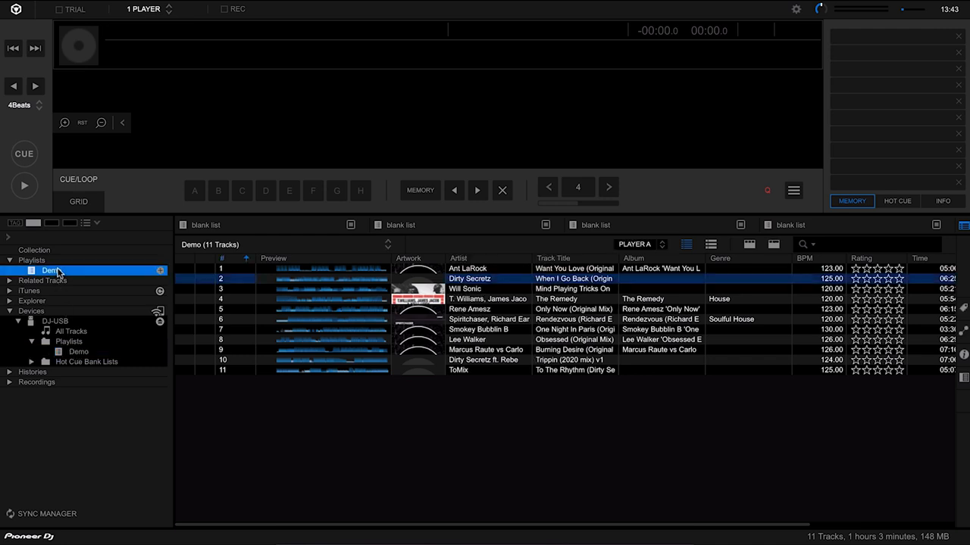
right_click(58, 272)
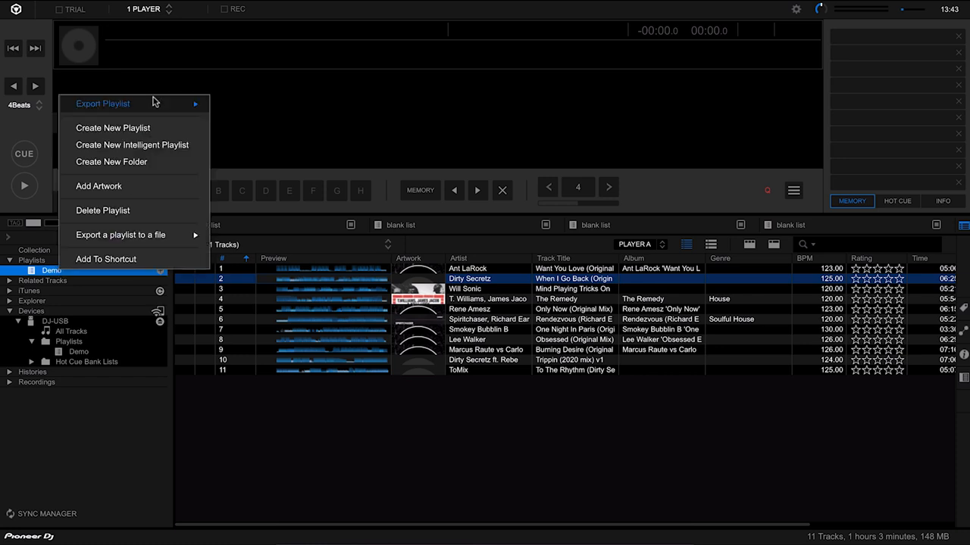
mouse_move(156, 106)
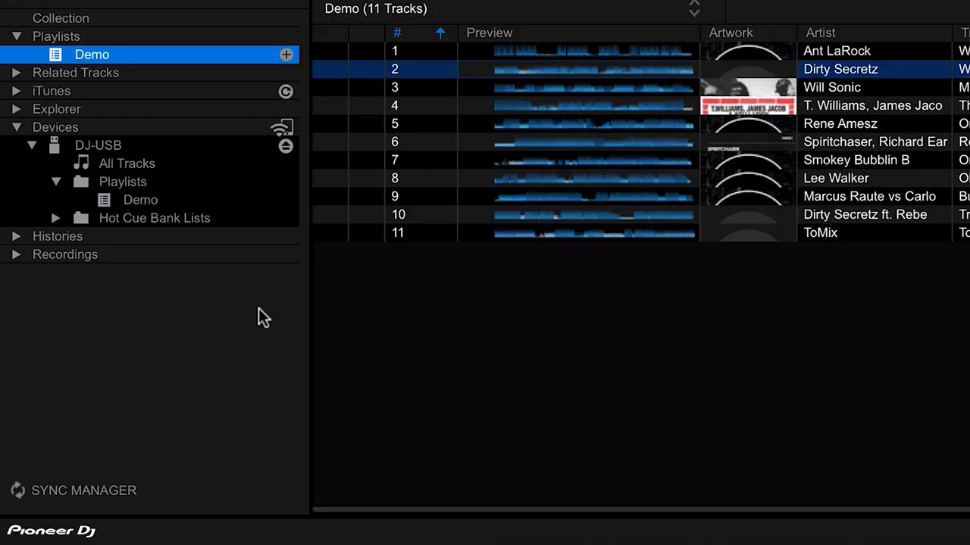
Step: In the Sync Manager, enable "Synchronize playlists with a device", include only the Demo playlist, and synchronize it to DJ-USB
click(135, 488)
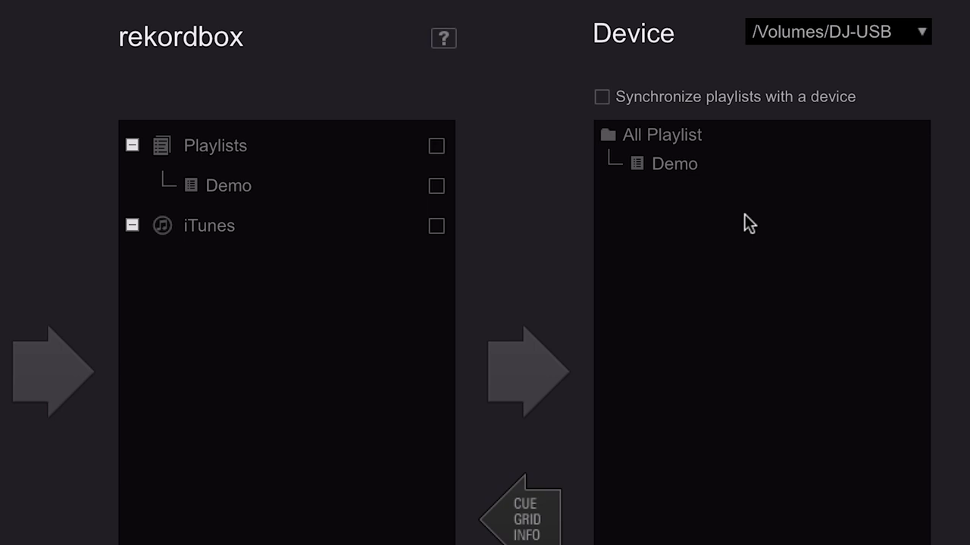
click(601, 97)
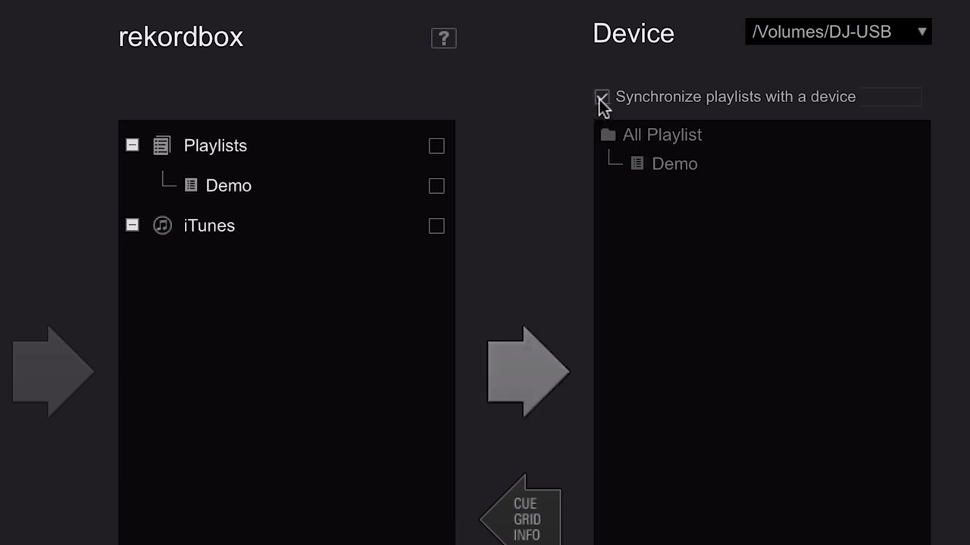
click(436, 147)
click(437, 146)
click(437, 187)
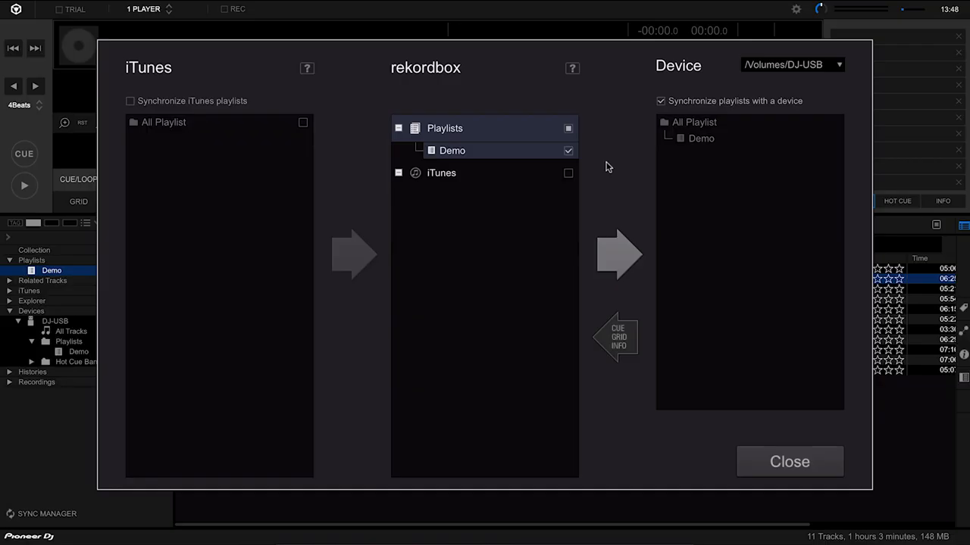
click(617, 255)
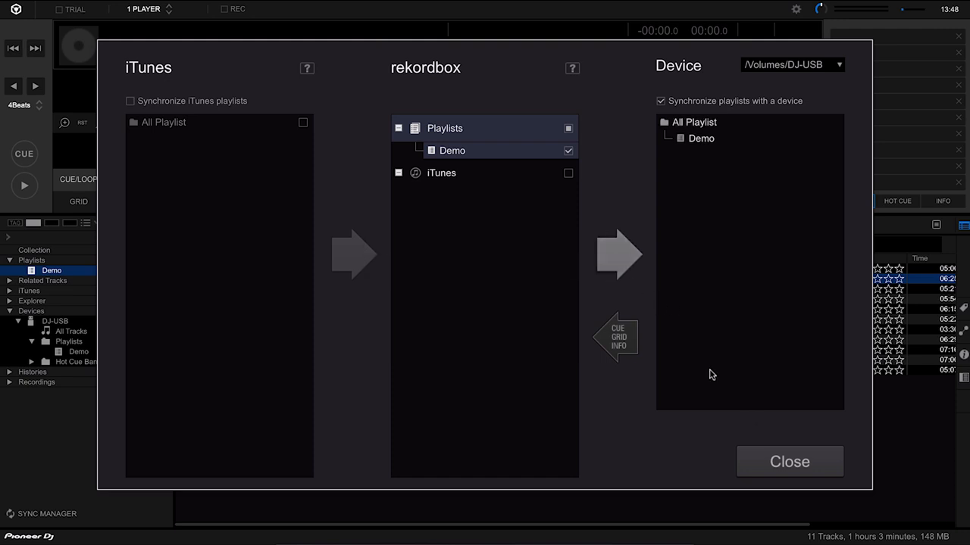
click(787, 460)
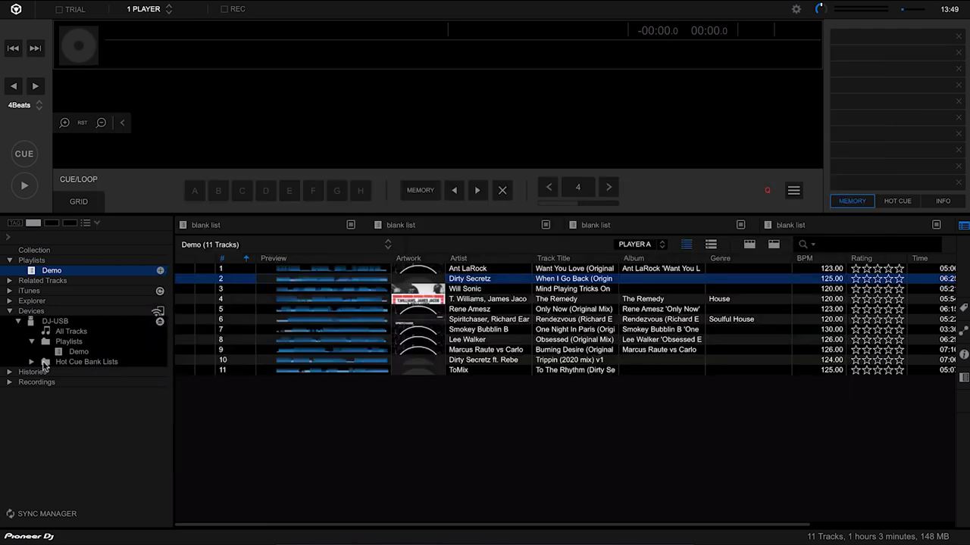
Step: Reorder the rekordbox Demo playlist by moving "The Remedy" to position 1, "Only Now" to 11, and "One Night In Paris" to 8
click(47, 270)
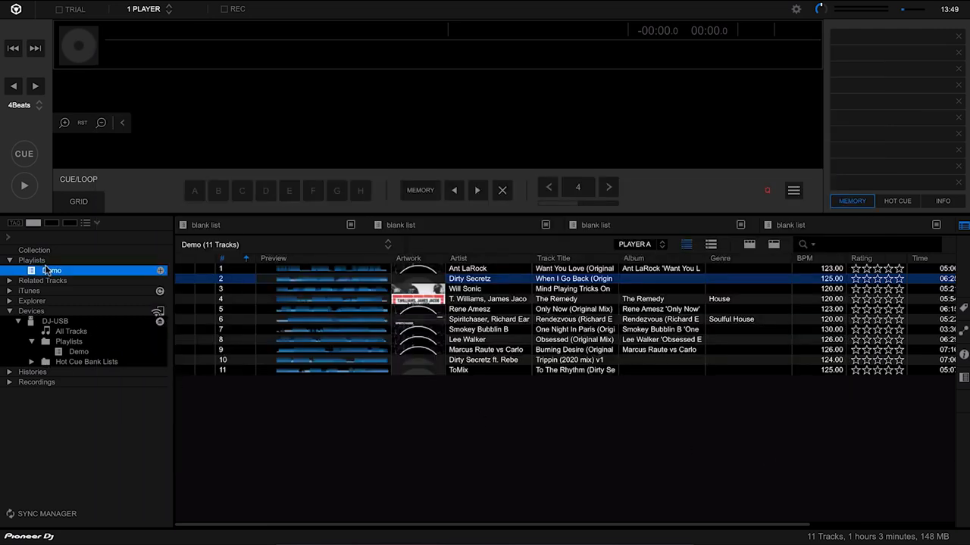
click(474, 300)
drag(462, 302, 456, 267)
click(470, 322)
drag(475, 310, 474, 343)
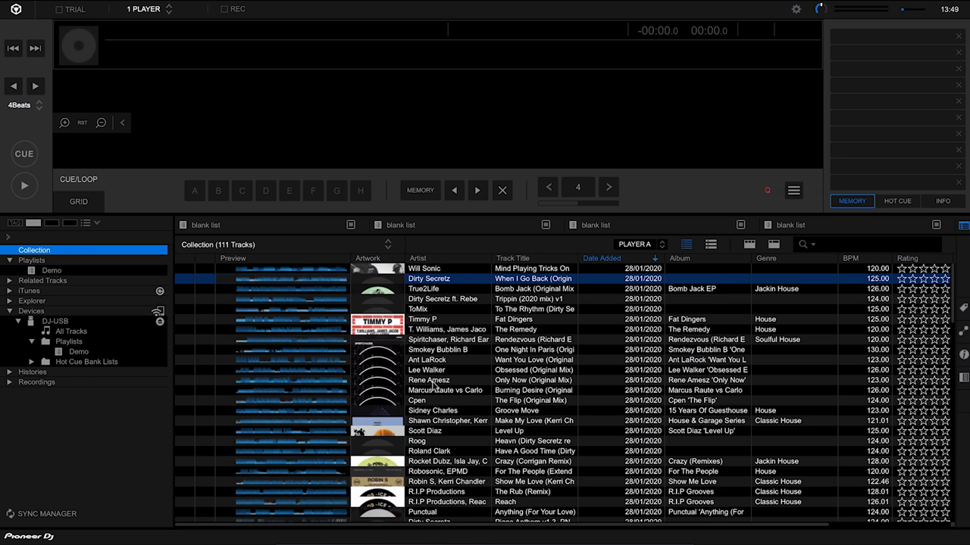
Step: Add "Level Up", "Heavn" and "Have A Good Time" from the collection to the Demo playlist and open the playlist
scroll(435, 398, down, 1)
click(437, 419)
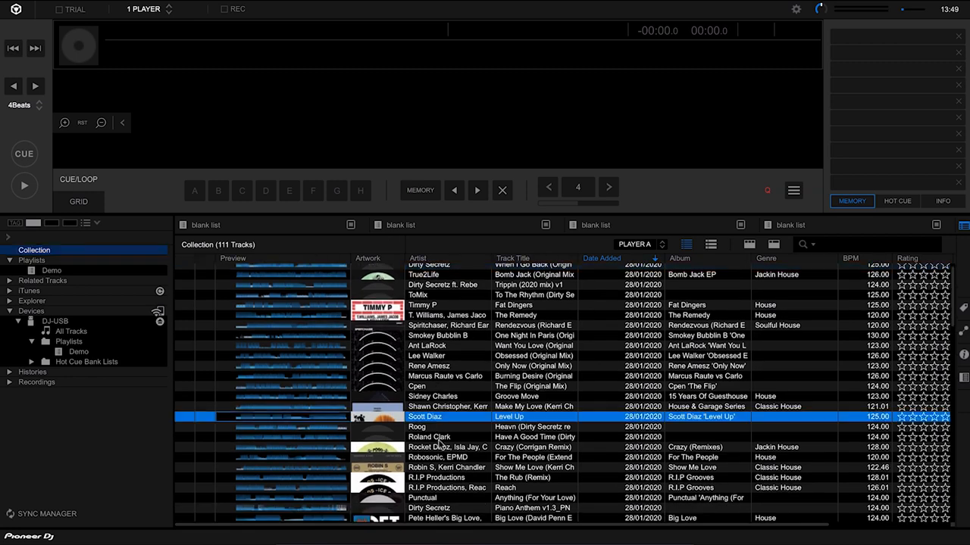
shift+click(439, 439)
drag(444, 437, 60, 272)
click(66, 274)
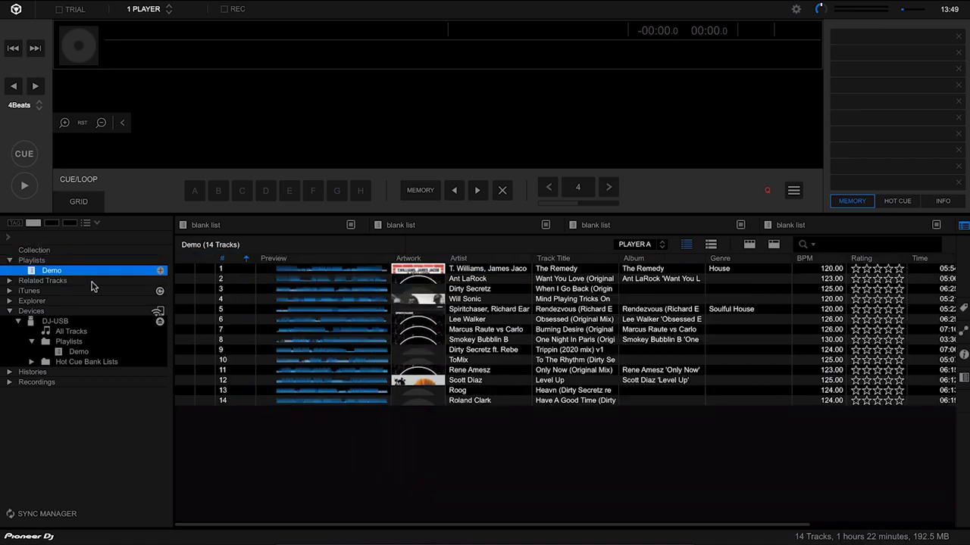
click(390, 452)
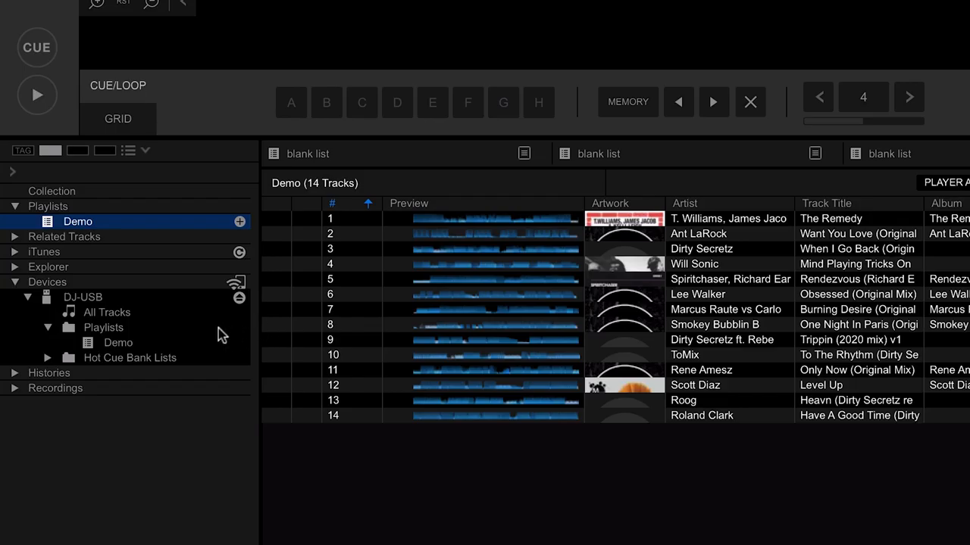
Step: Check the Demo playlist on DJ-USB, eject the device, and check its Demo playlist again after reconnecting it
click(115, 345)
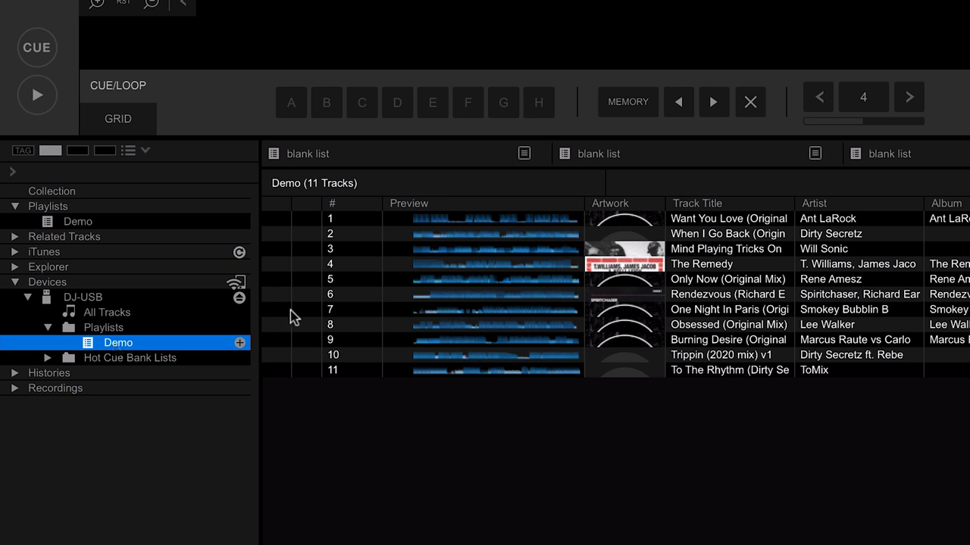
click(240, 298)
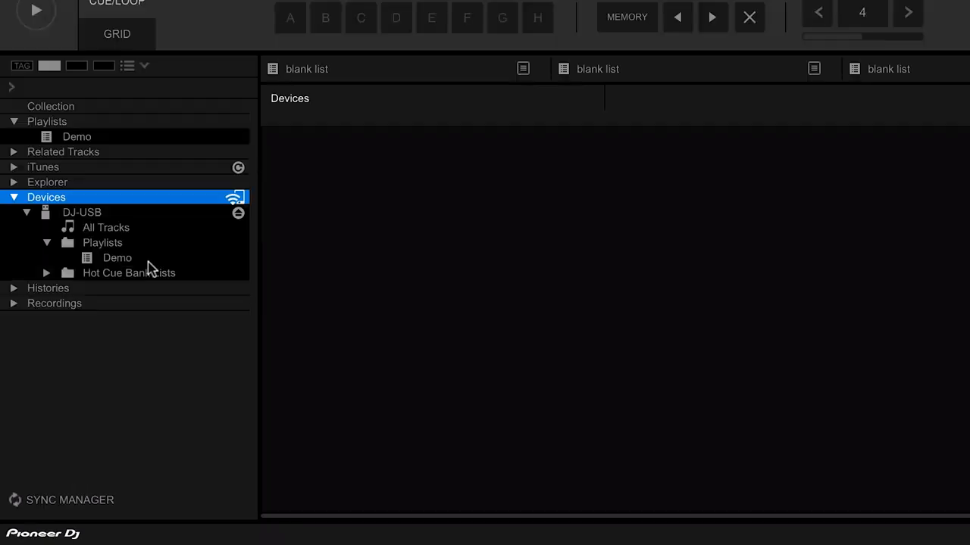
click(116, 259)
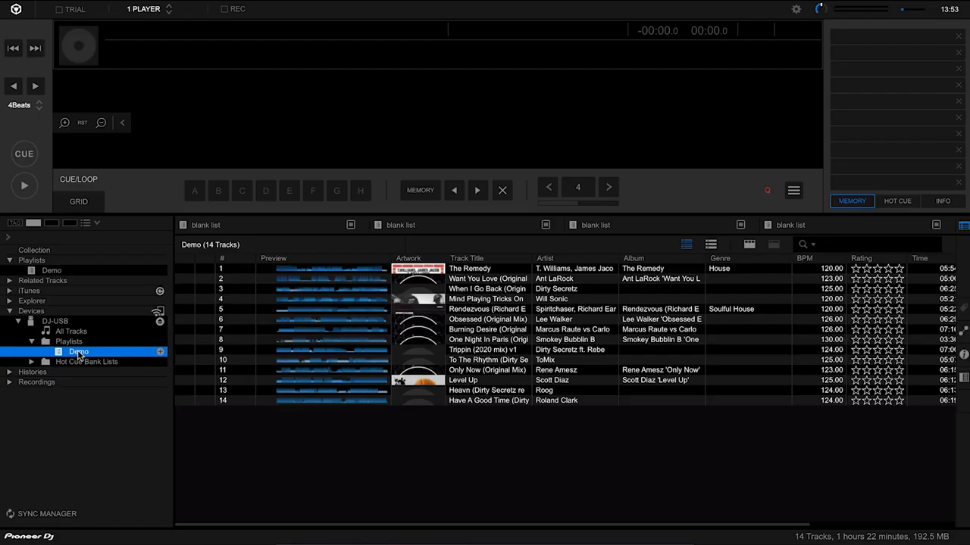
Step: Open the Sync Manager and synchronize the Demo playlist to DJ-USB again
click(67, 518)
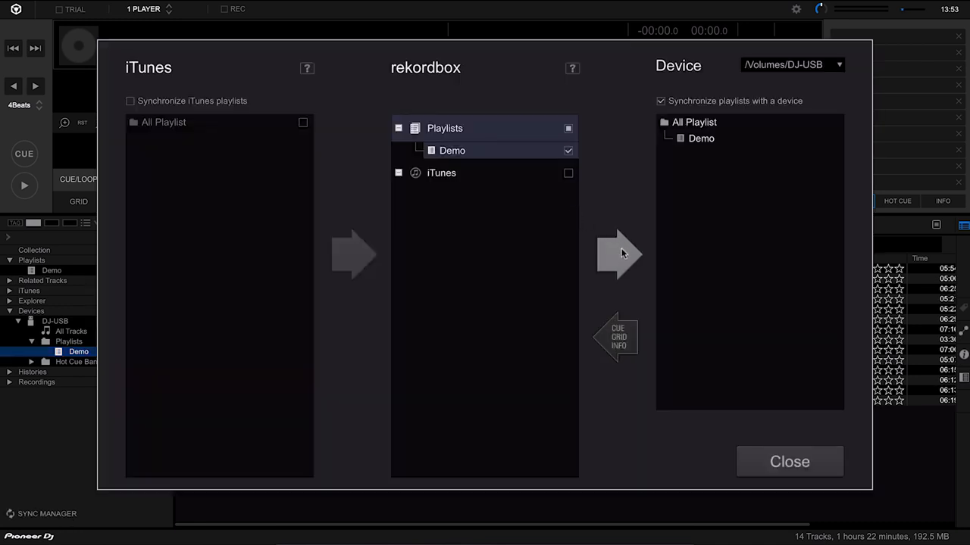
click(621, 253)
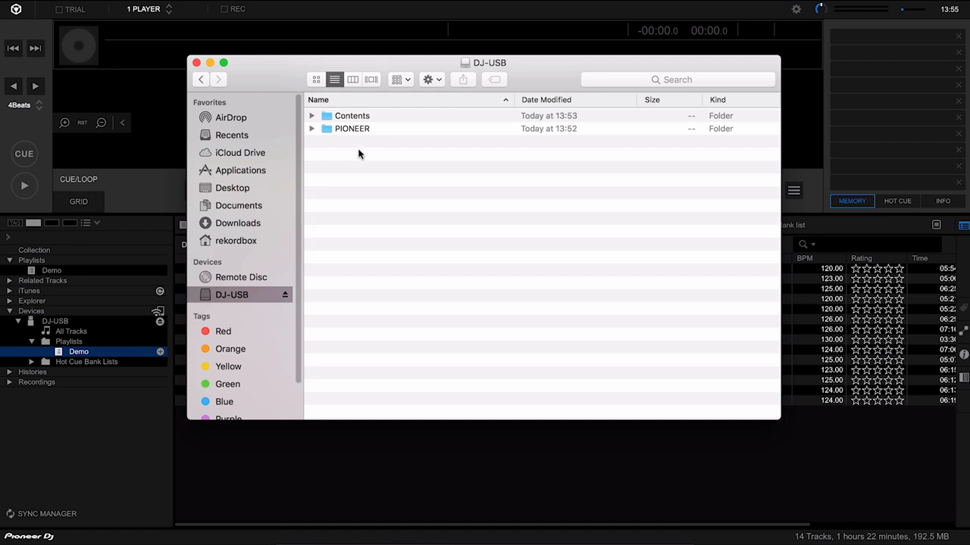
Step: In Finder, examine what the PIONEER and Contents folders on the DJ-USB drive hold, collapsing each one again
click(312, 128)
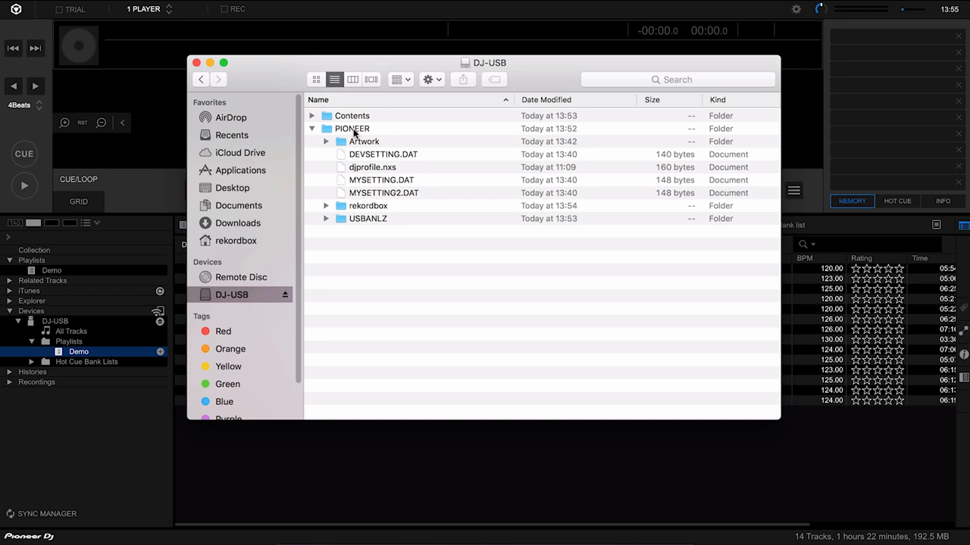
click(311, 128)
click(312, 116)
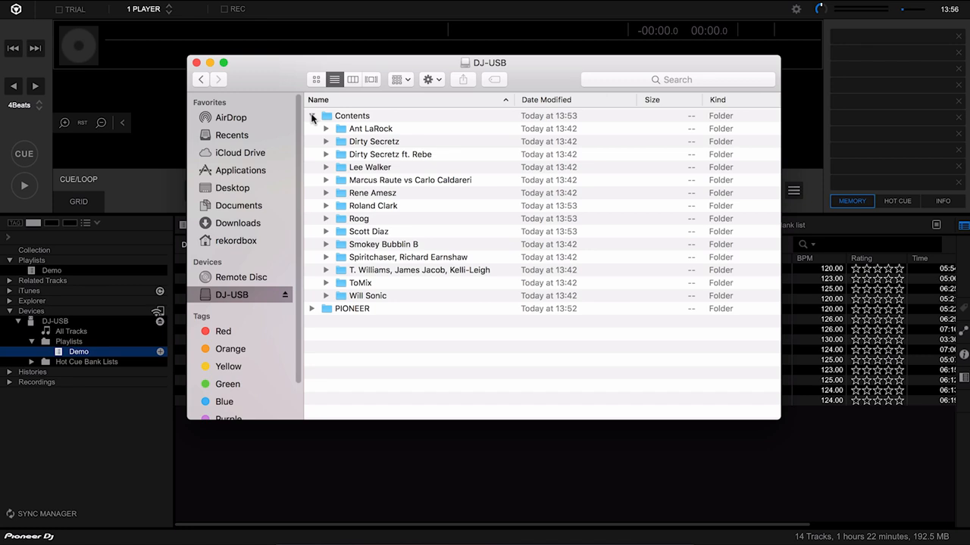
click(311, 116)
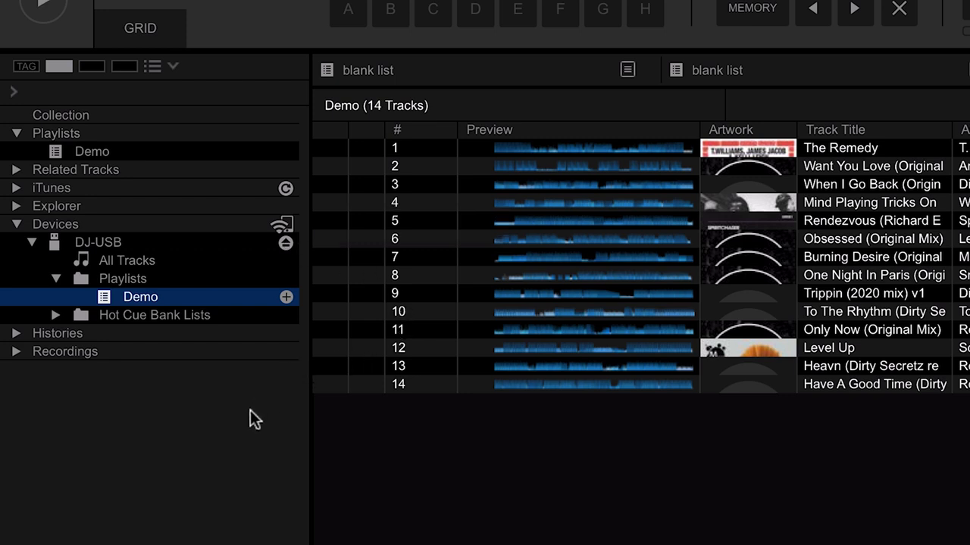
Step: Return to rekordbox and safely eject the DJ-USB device
click(286, 244)
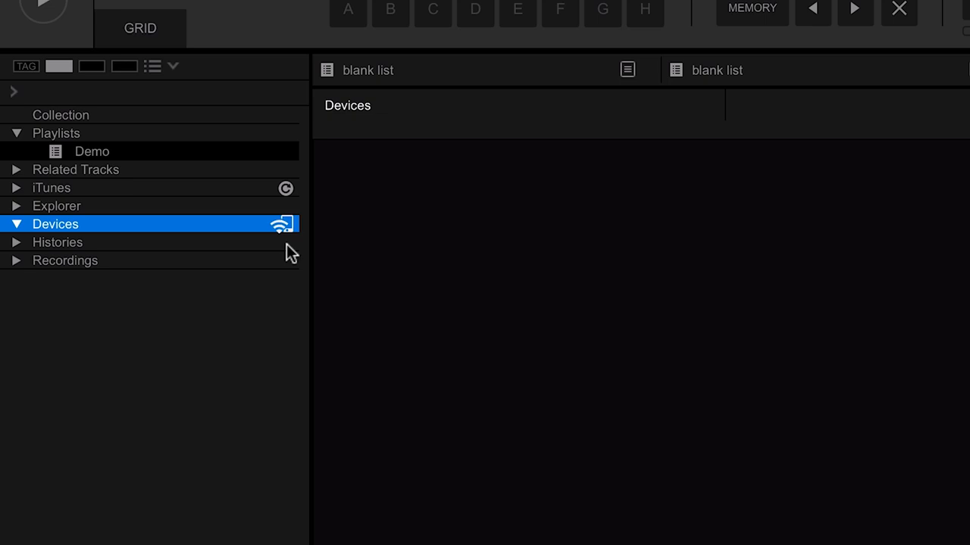